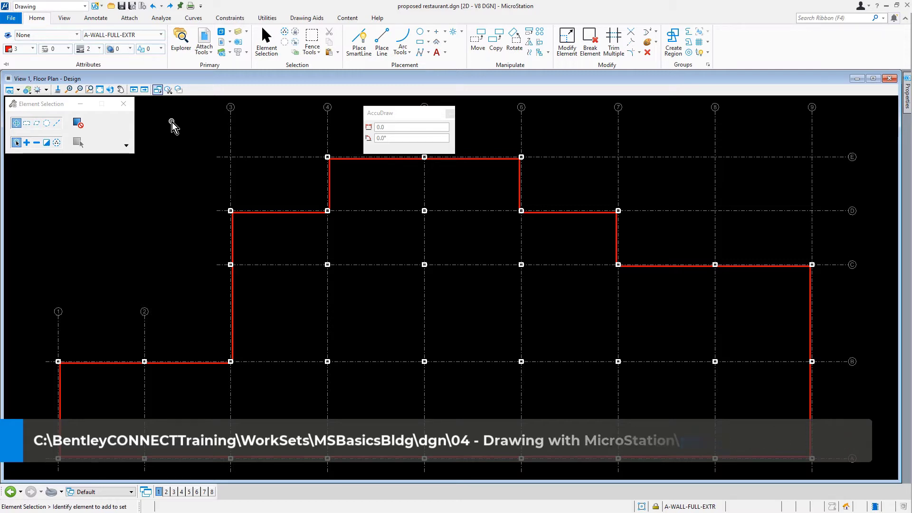
Pick A-WALL-FULL-INTR from the Active Level list as the active level
left_click(161, 34)
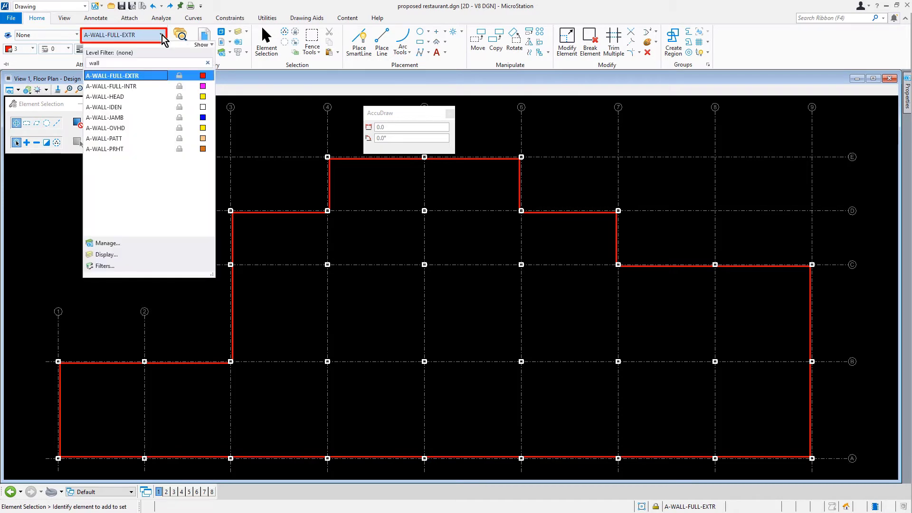
left_click(164, 85)
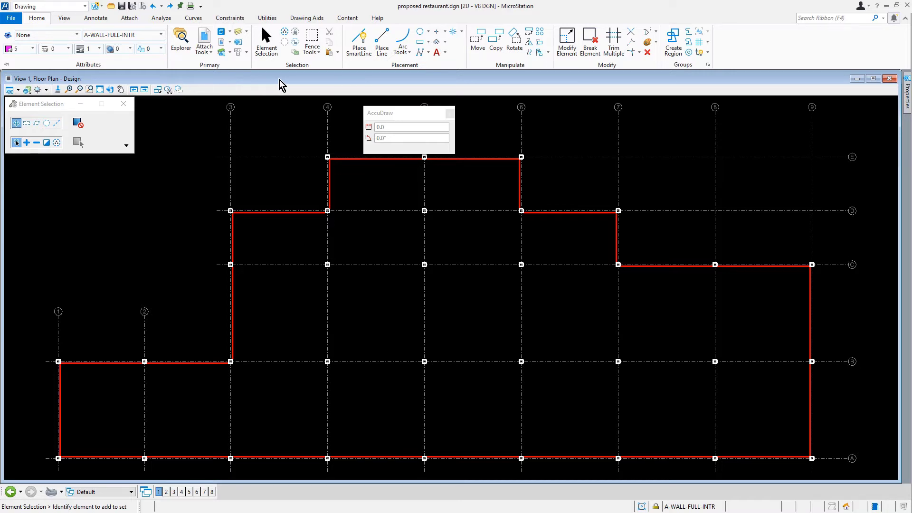
Start Place SmartLine with Join Elements turned off, with the exterior grid corner in view
left_click(352, 50)
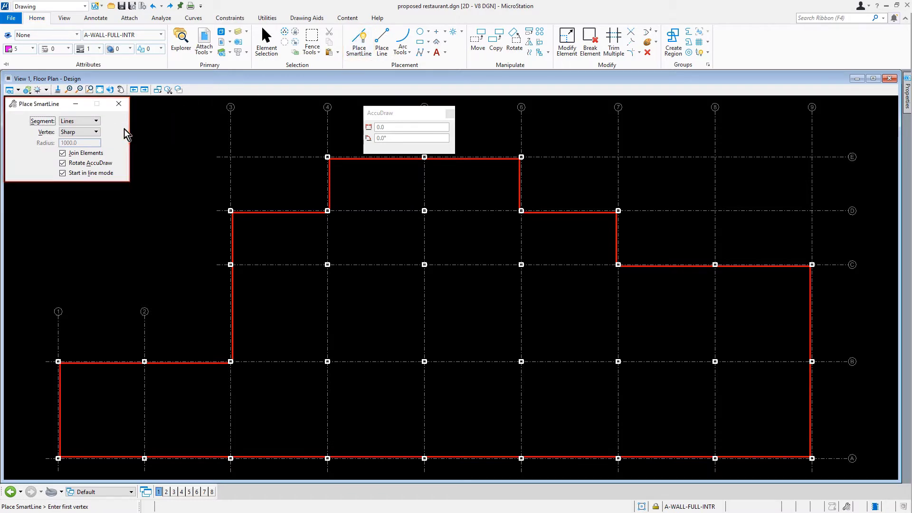
left_click(62, 153)
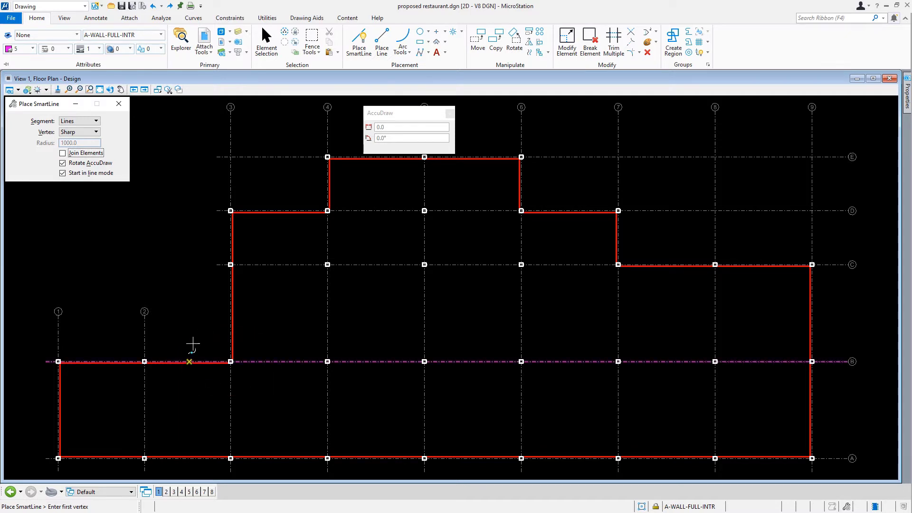
scroll(153, 477, "up", 4)
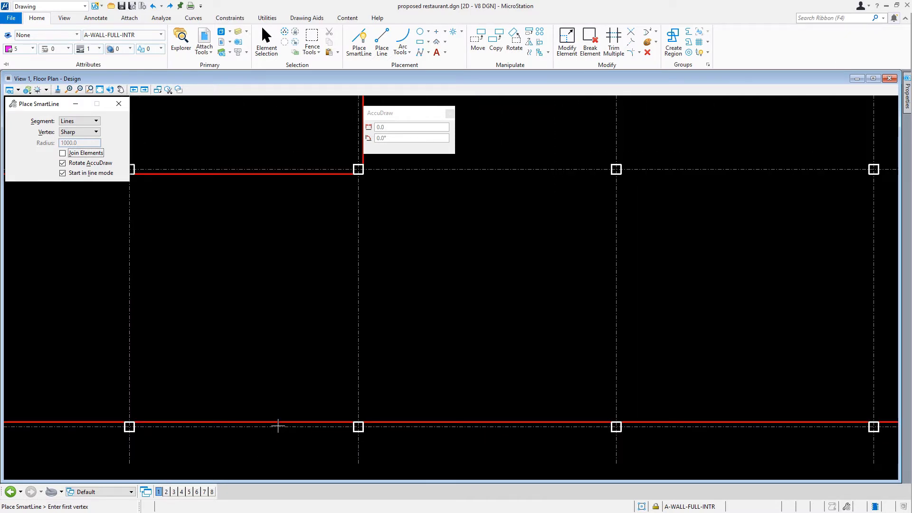
left_click_drag(262, 268, 437, 271, "shift")
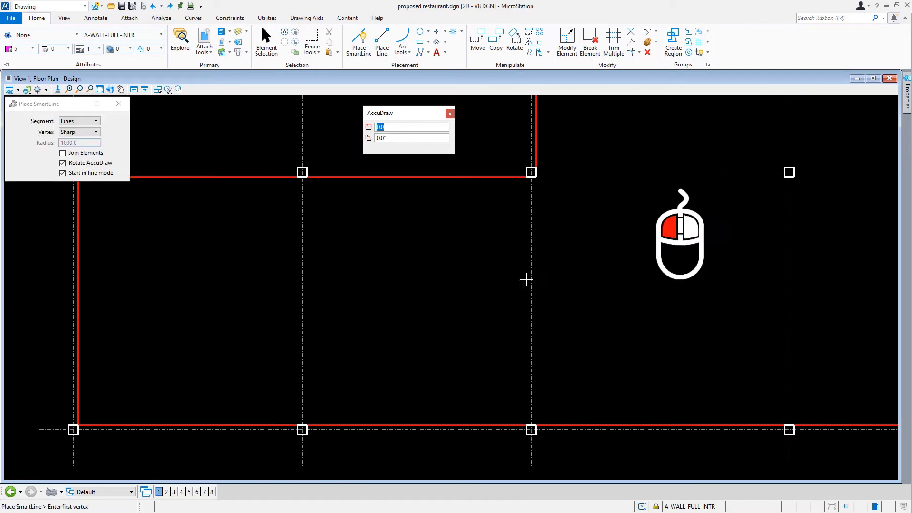
Draw the room walls from the grid corner: 3962 at 90°, 3099 across, then back to the exterior wall
left_click(536, 177)
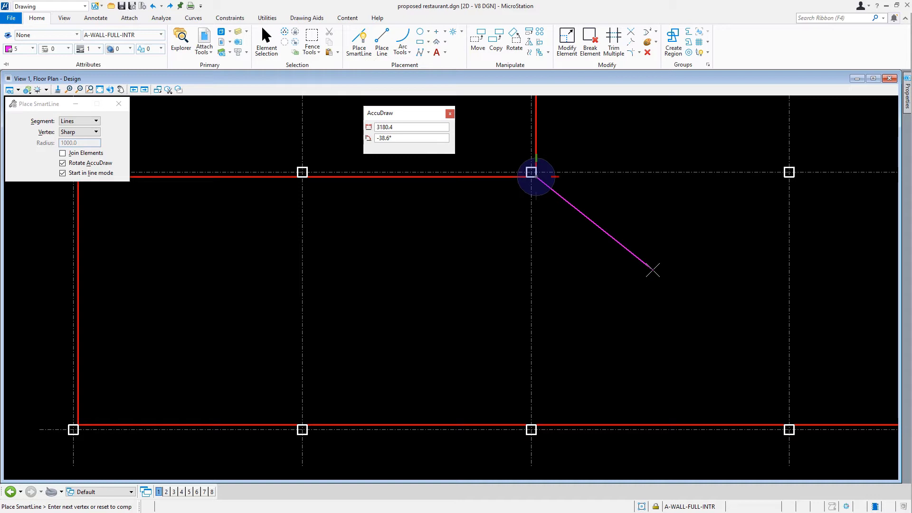
type("3962")
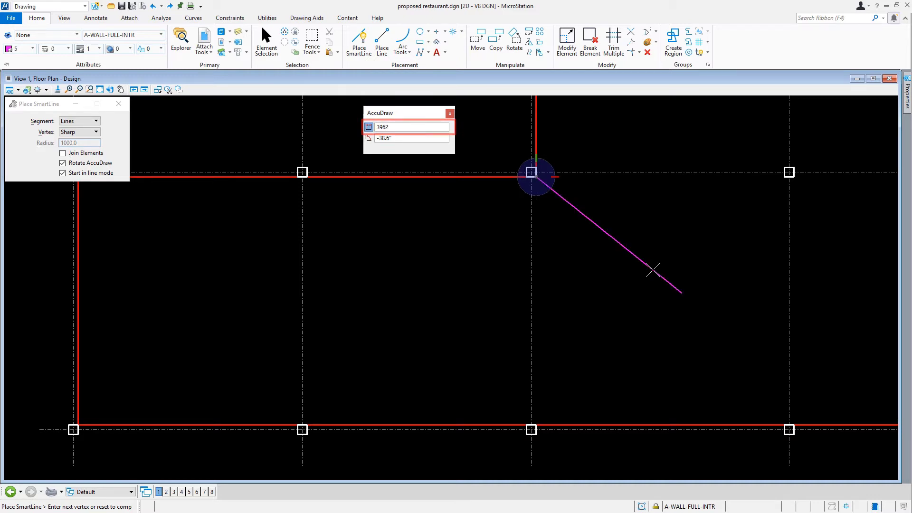
key("Tab")
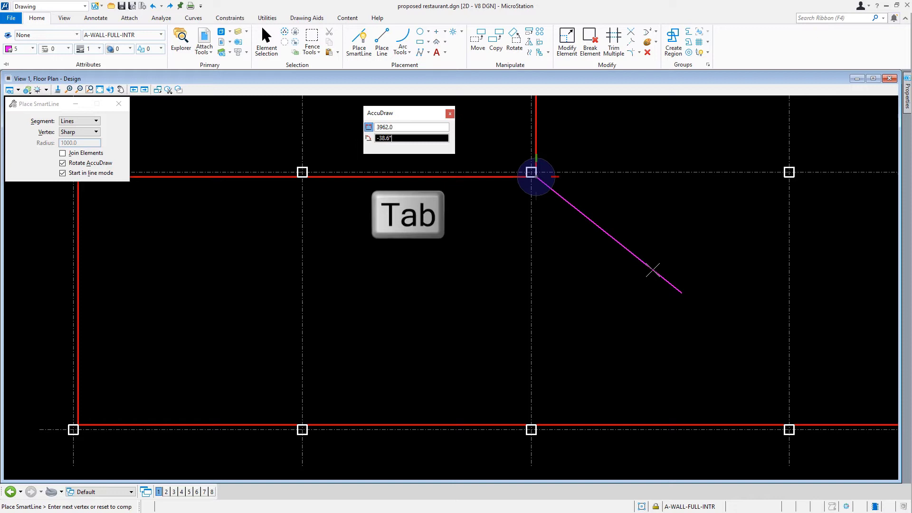
type("90")
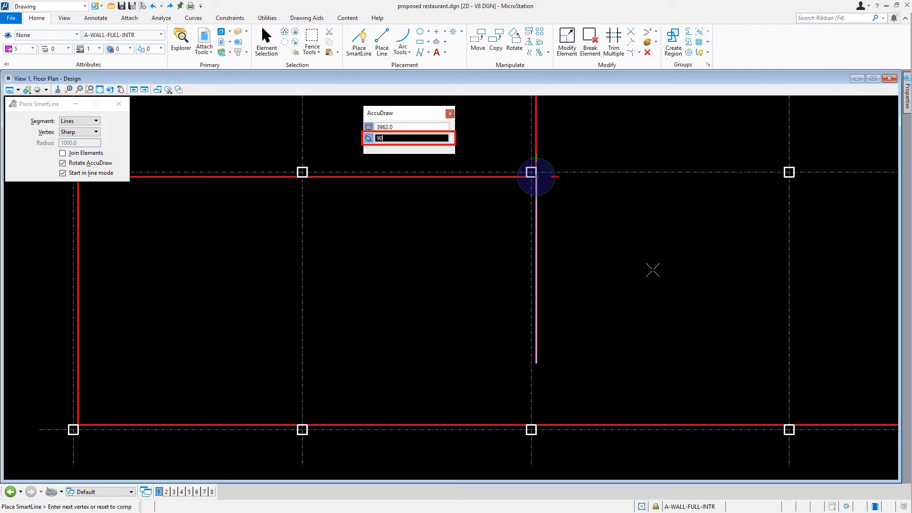
left_click(652, 270)
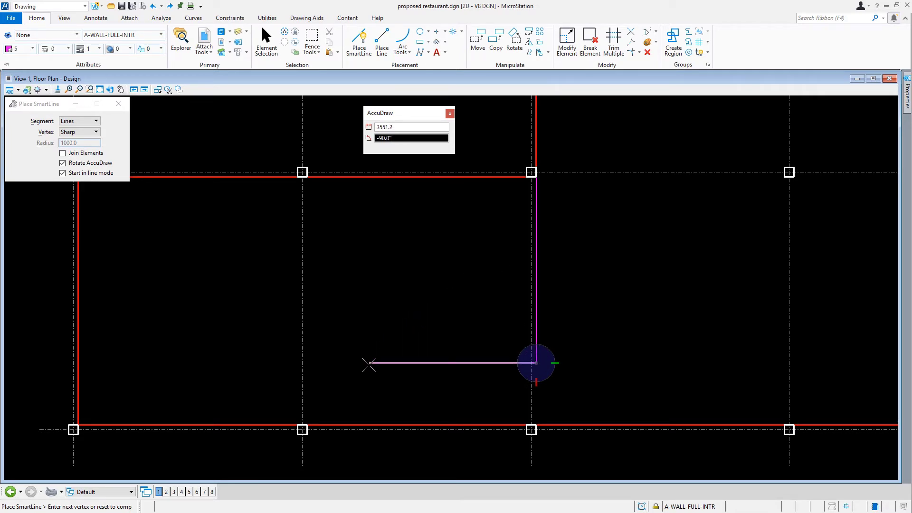
type("3")
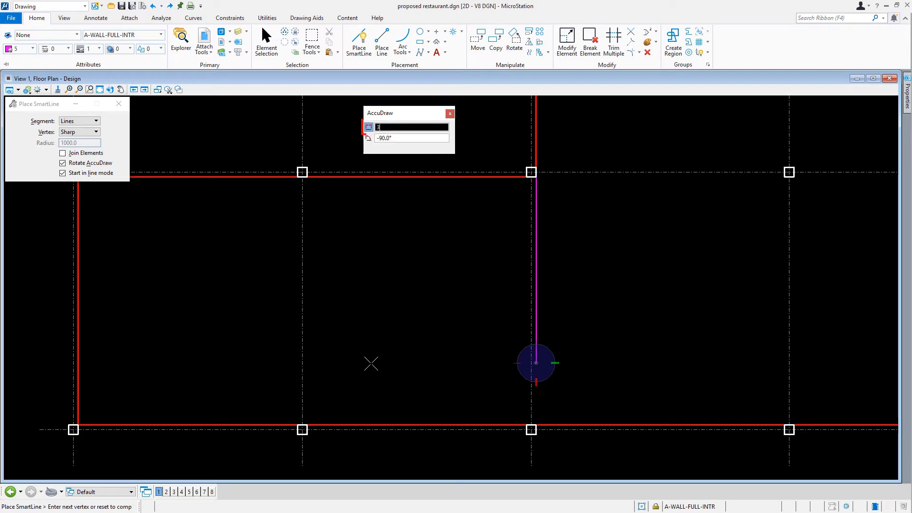
type("099")
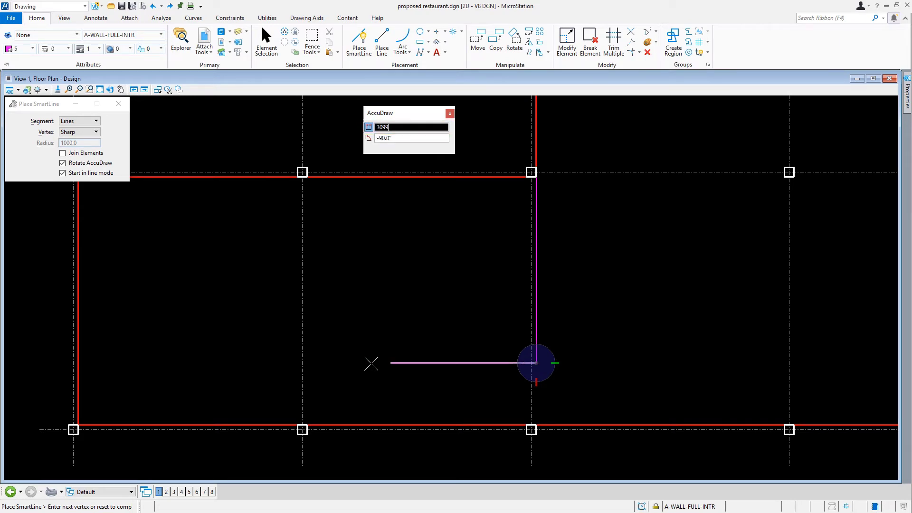
left_click(370, 364)
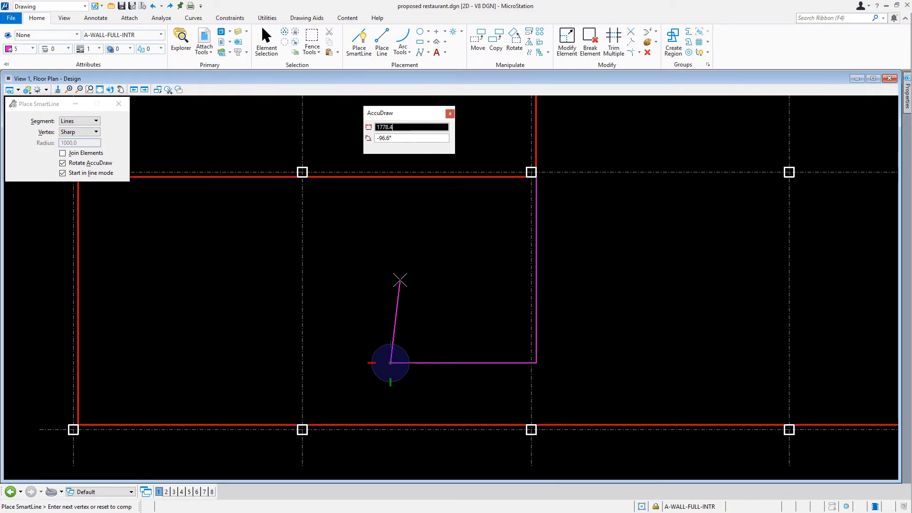
key("Return")
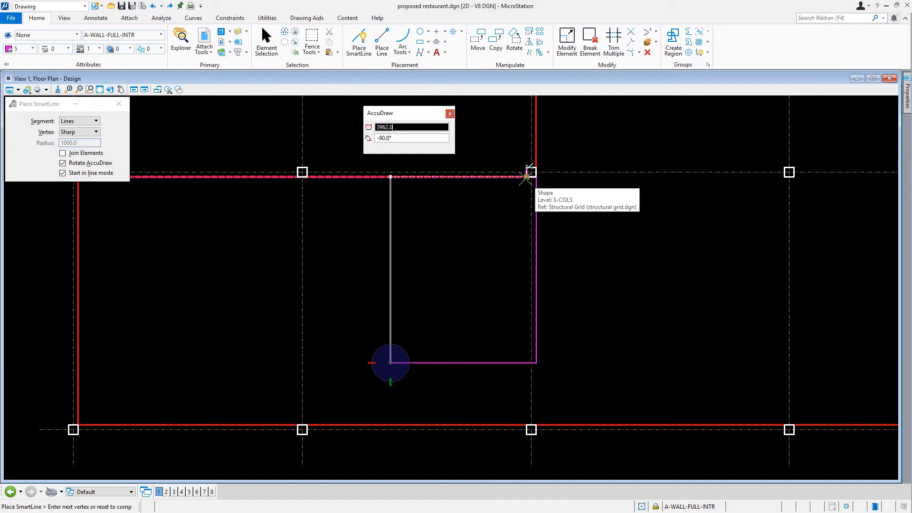
left_click(527, 177)
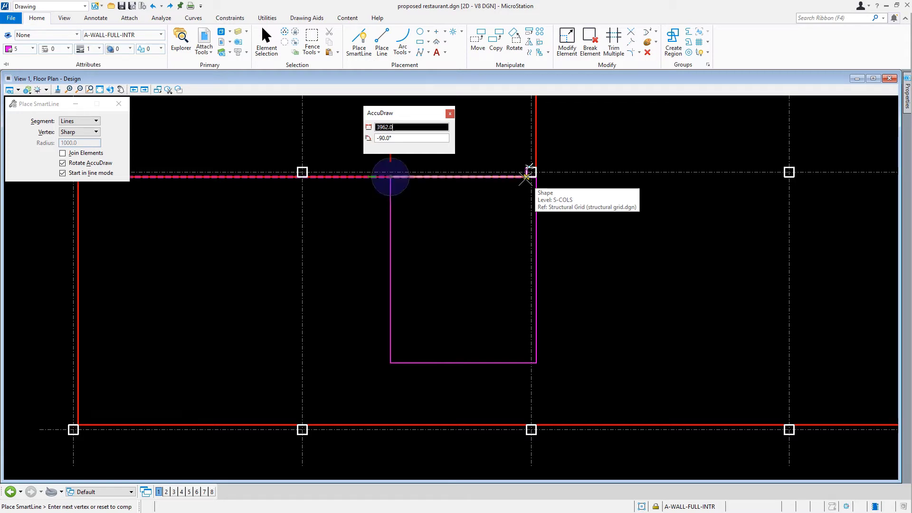
right_click(504, 210)
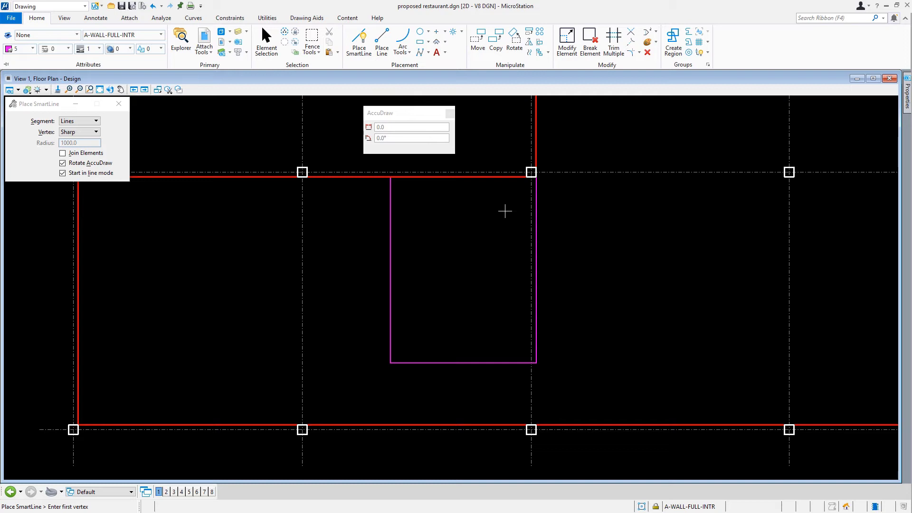
Draw a wall from the grid corner across to the right grid corner, then up to the top-right column
scroll(505, 211, "down", 3)
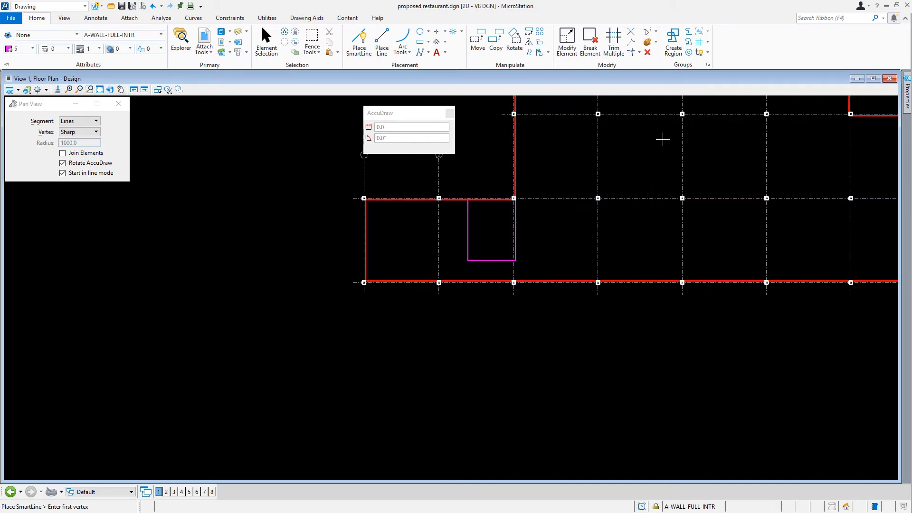
key("Home")
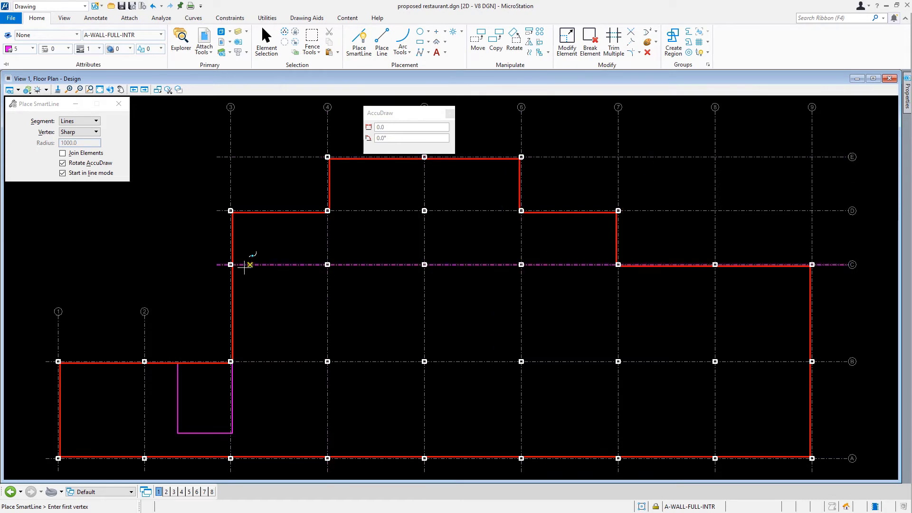
scroll(210, 249, "up", 5)
scroll(211, 249, "up", 1)
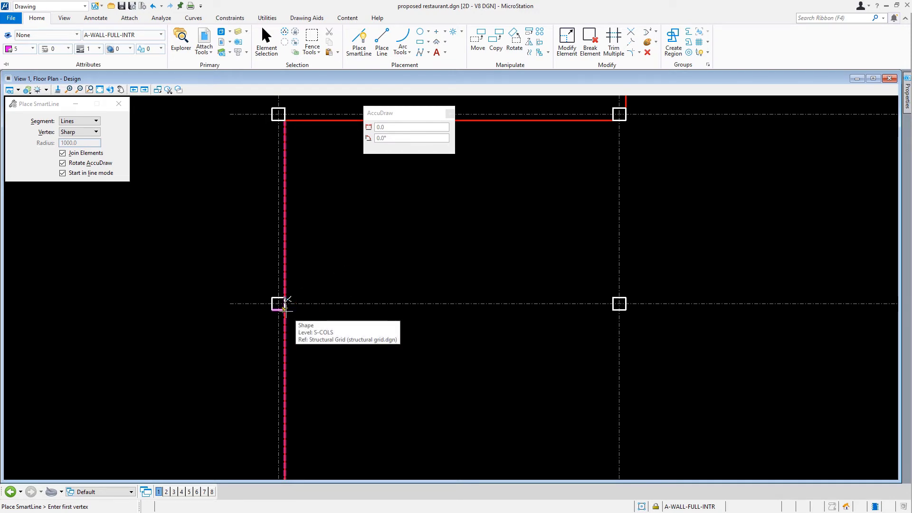
left_click(285, 309)
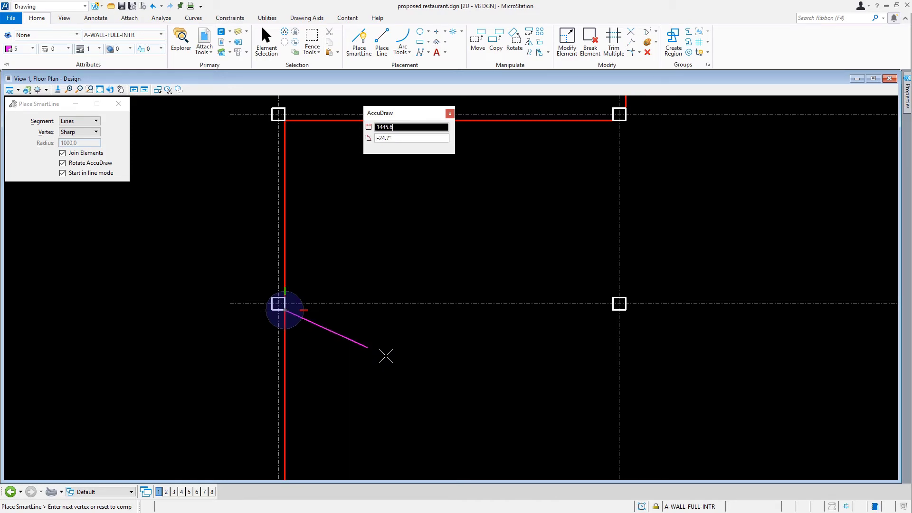
left_click(626, 310)
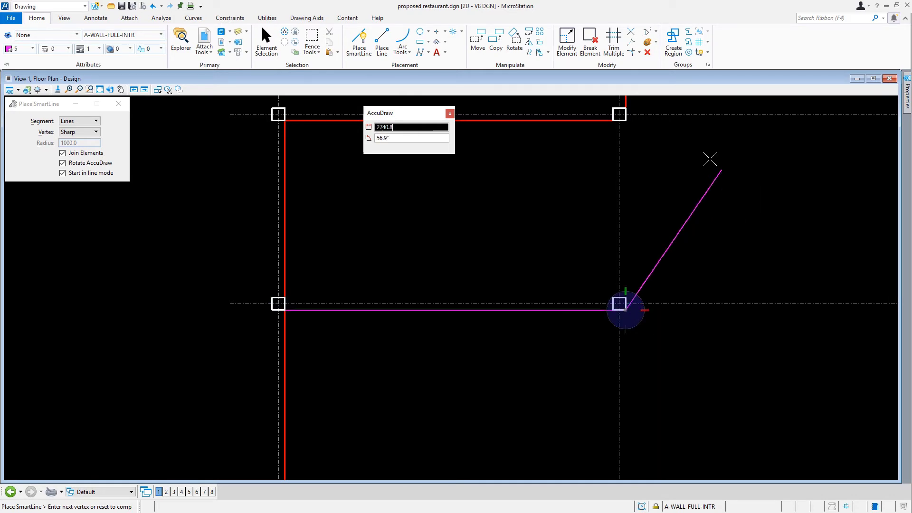
left_click(625, 119)
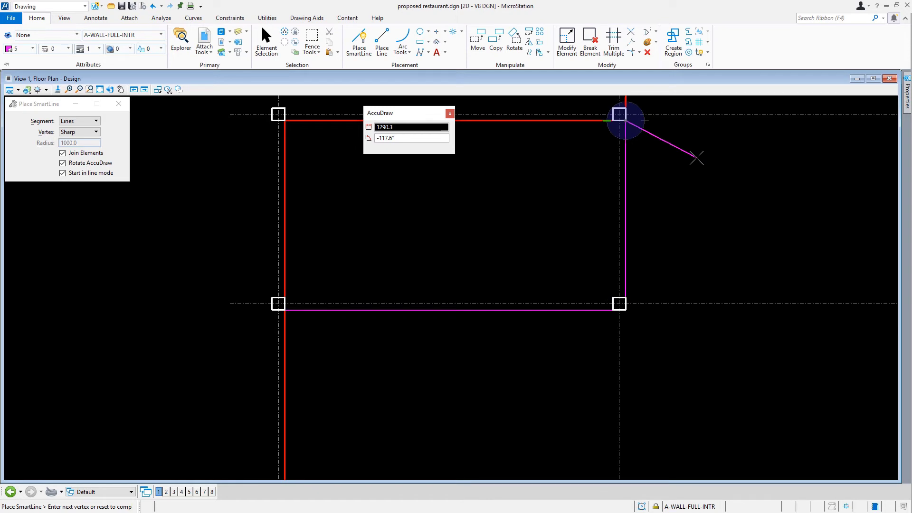
right_click(696, 158)
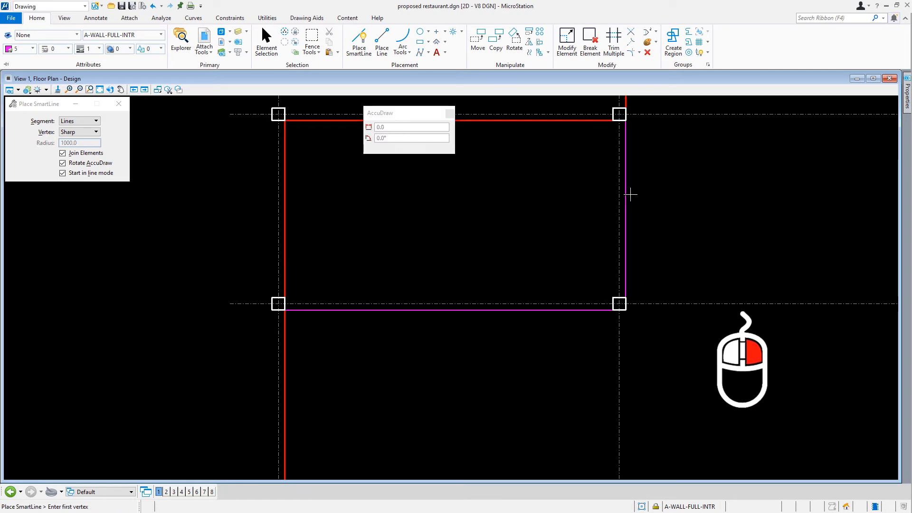
Start a wall at the upper-right column corner and run it 4087 downward at 90°
left_click(121, 89)
mouse_move(763, 168)
left_mouse_down()
mouse_move(755, 187)
mouse_move(546, 397)
mouse_move(437, 427)
mouse_move(434, 443)
left_mouse_up()
right_click(434, 443)
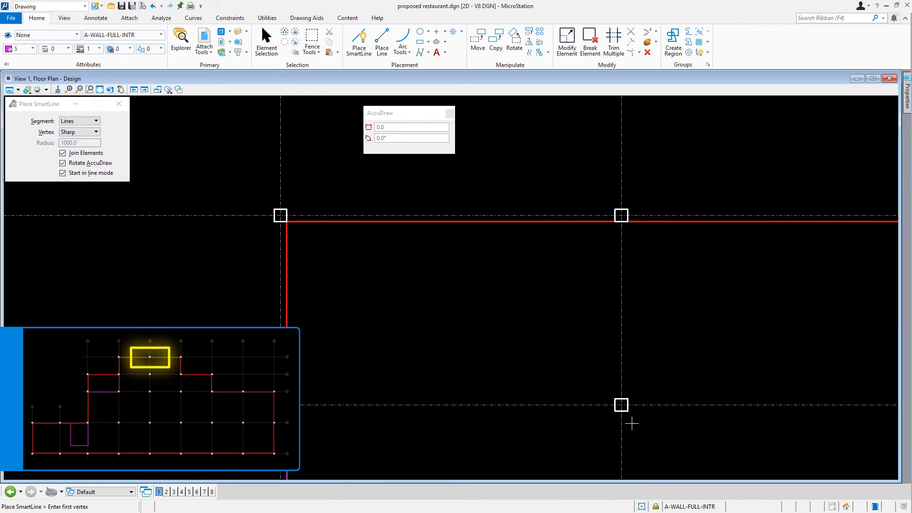
left_click(626, 217)
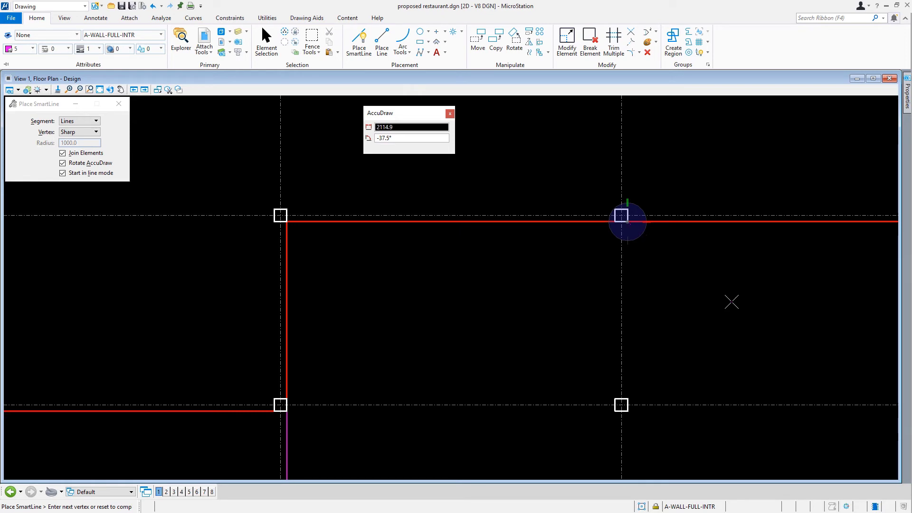
type("4087")
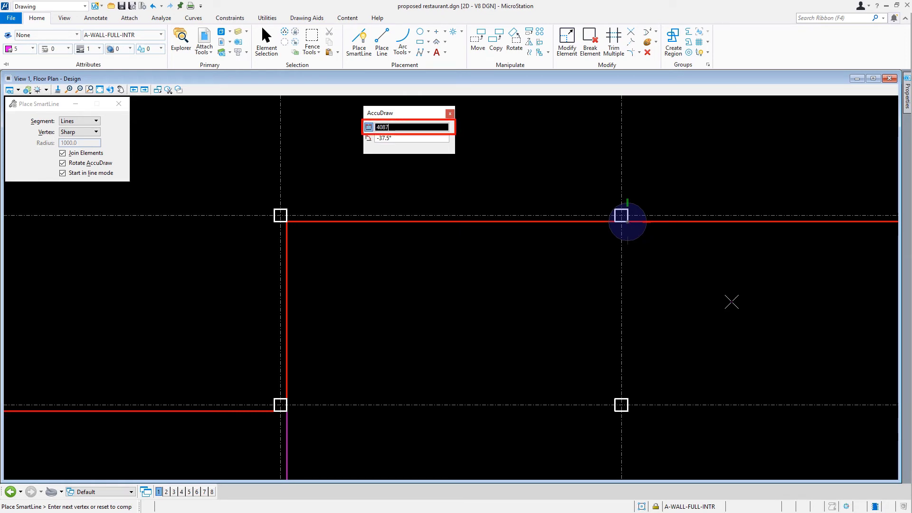
key("Tab")
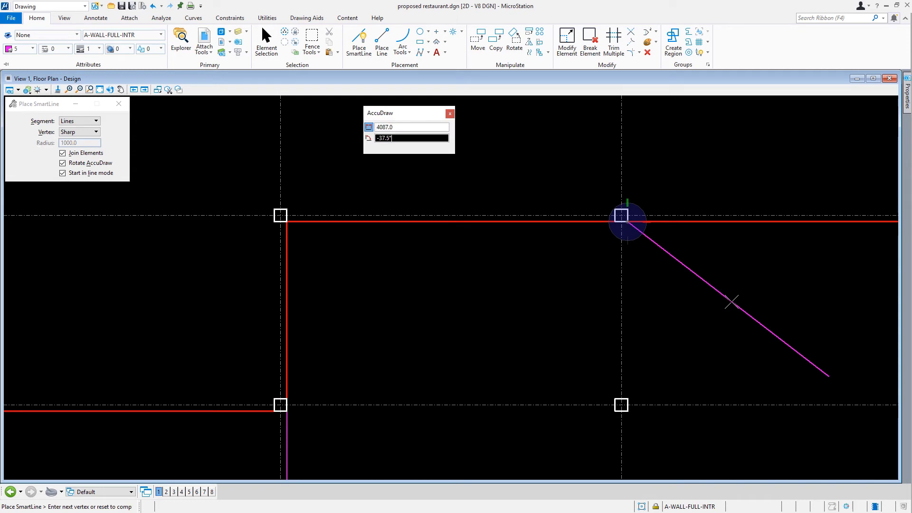
type("90")
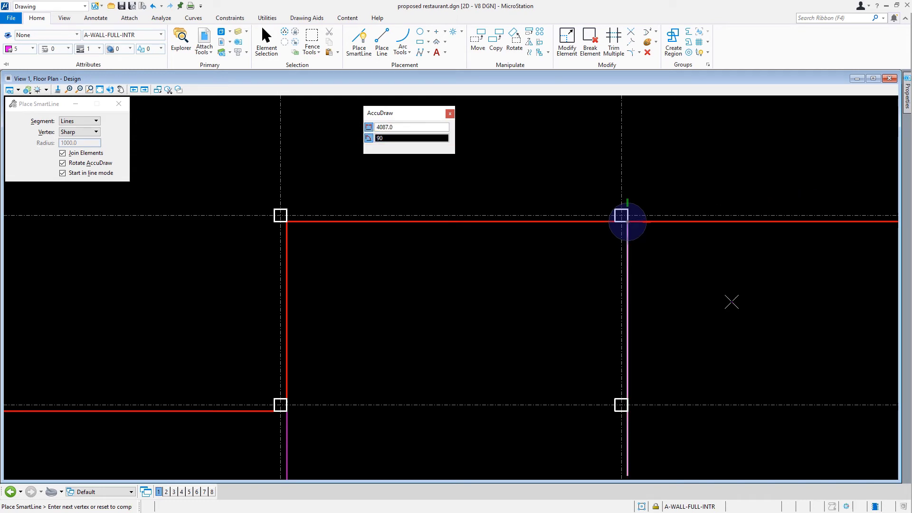
left_click(732, 302)
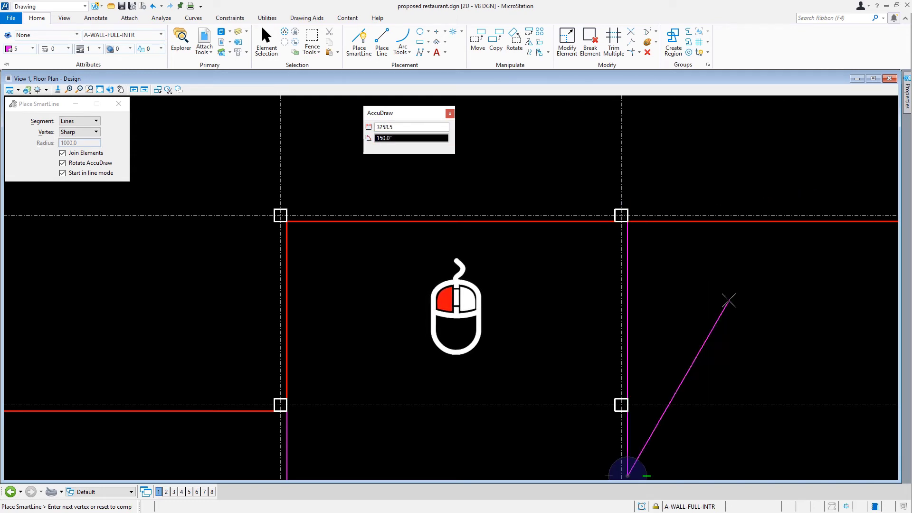
Continue the wall straight across to the left exterior wall and end it
left_click_drag(730, 299, 753, 212)
right_click(754, 212)
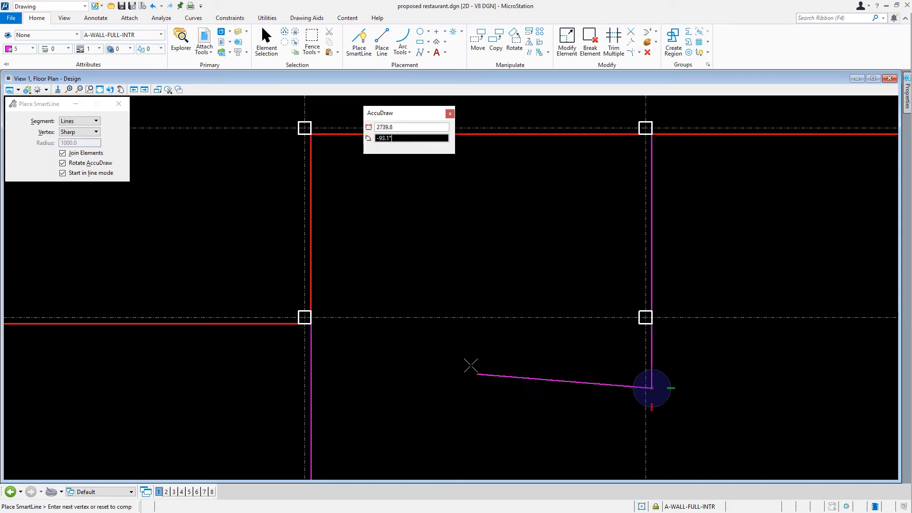
key("Return")
key("Return")
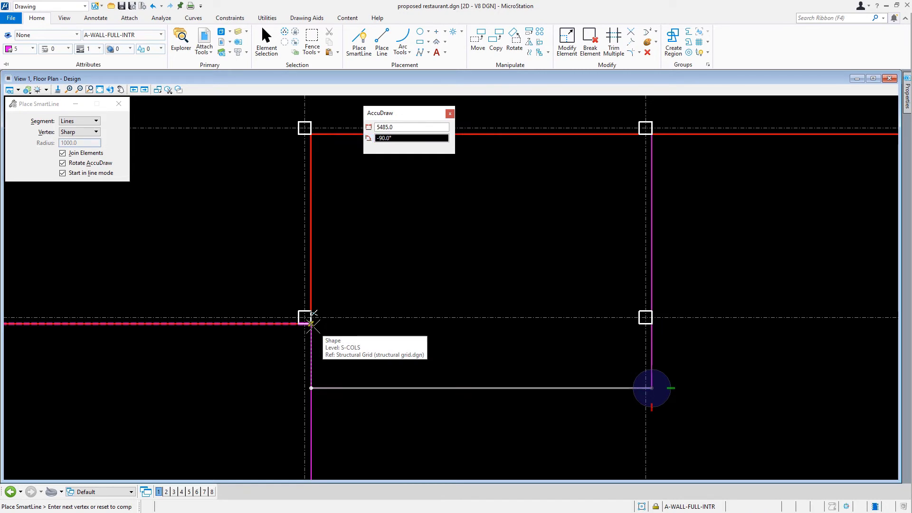
left_click(312, 323)
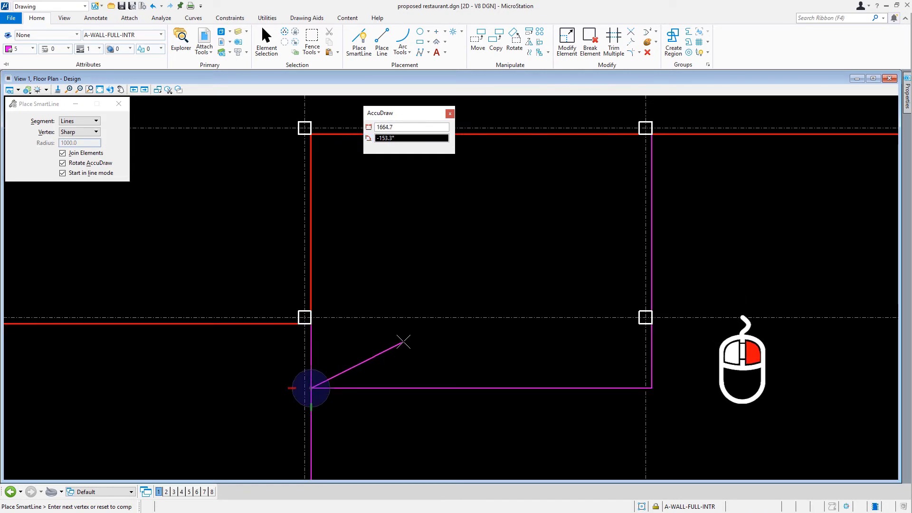
right_click(403, 342)
Start a partition 1524 from the wall junction and draw it 1806 downward at 90°
scroll(403, 341, "down", 2)
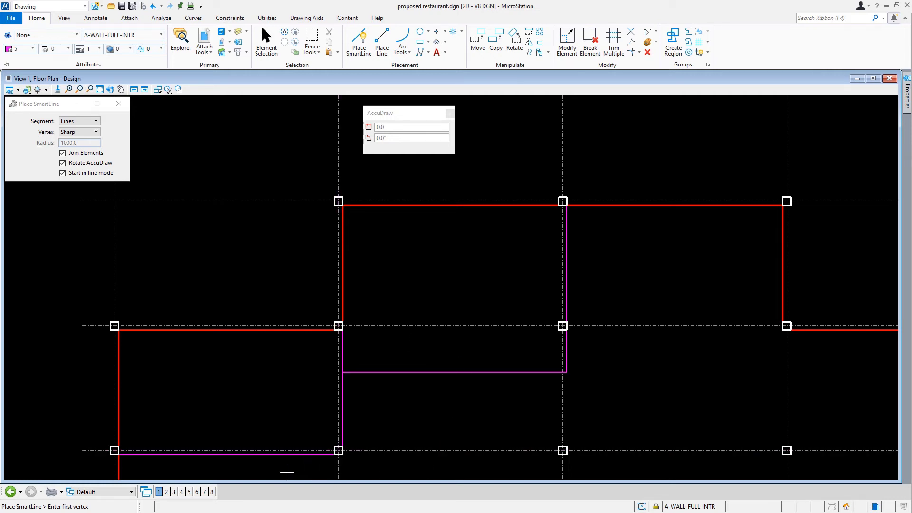
scroll(287, 472, "up", 3)
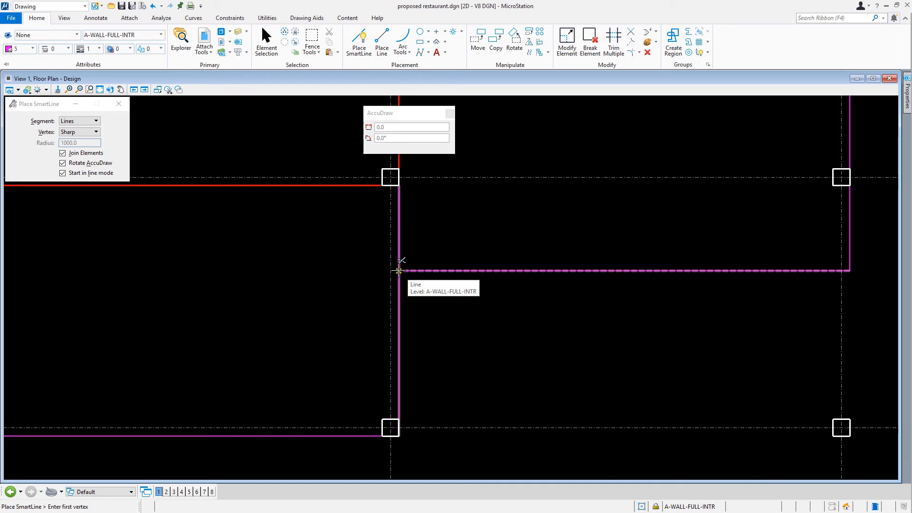
key("o")
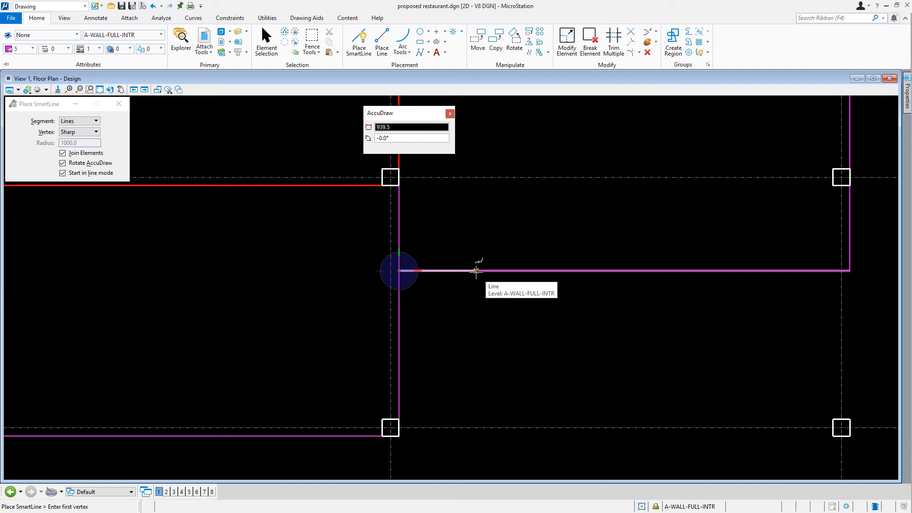
type("1524")
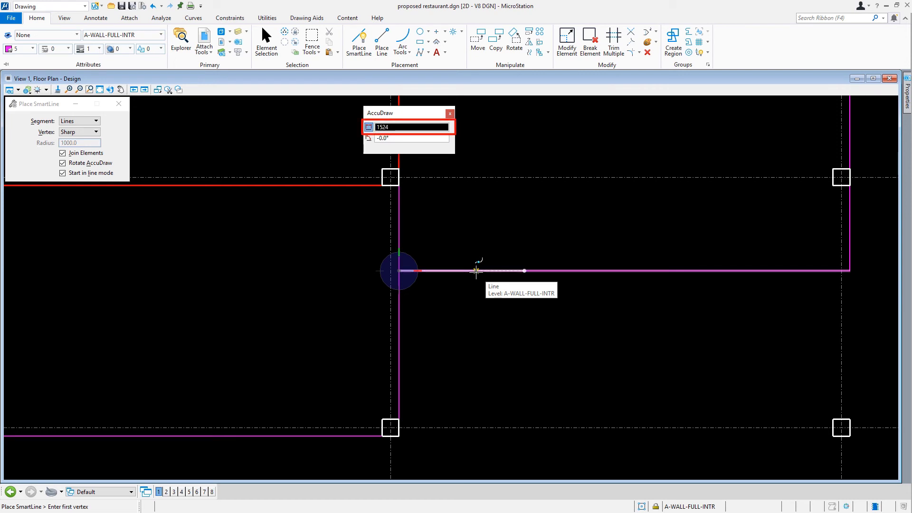
left_click(475, 270)
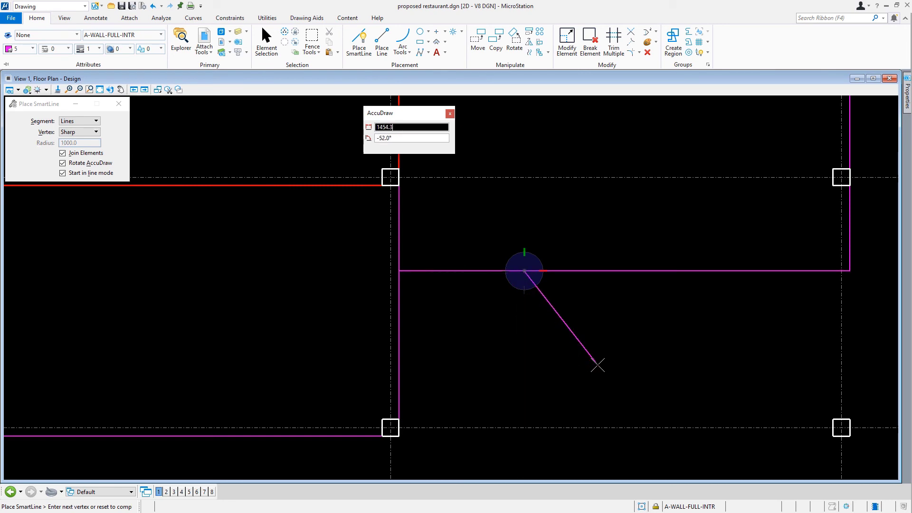
type("180")
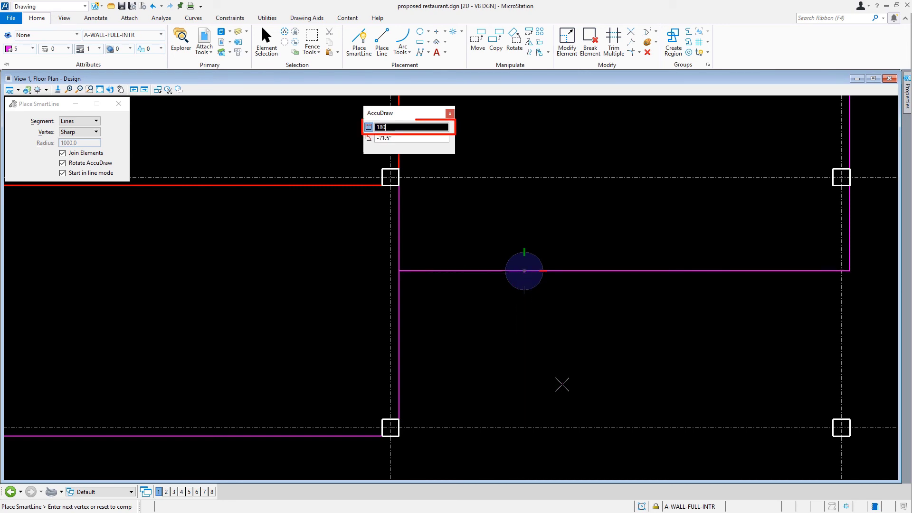
type("6")
key("Tab")
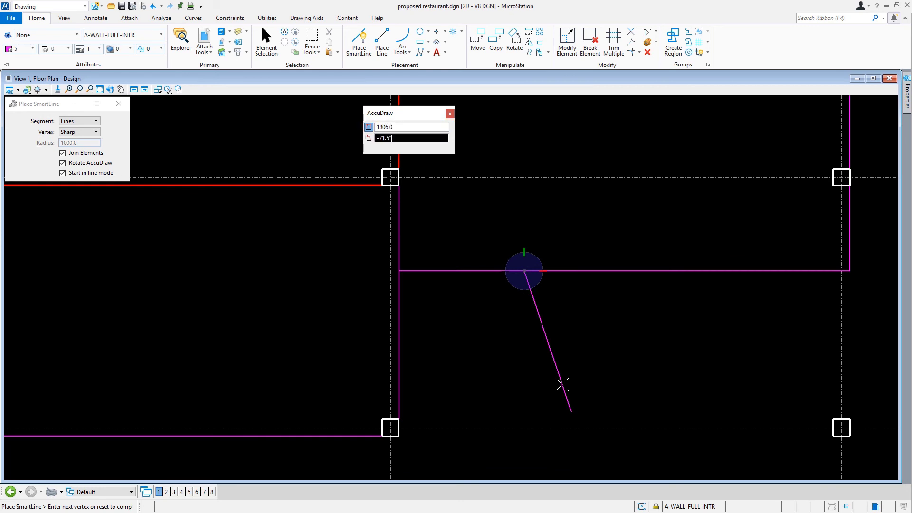
type("90")
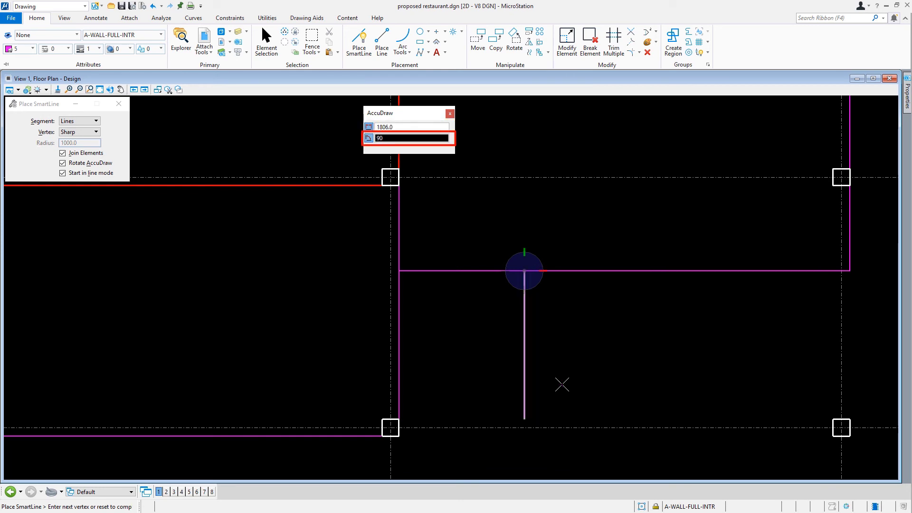
left_click(562, 384)
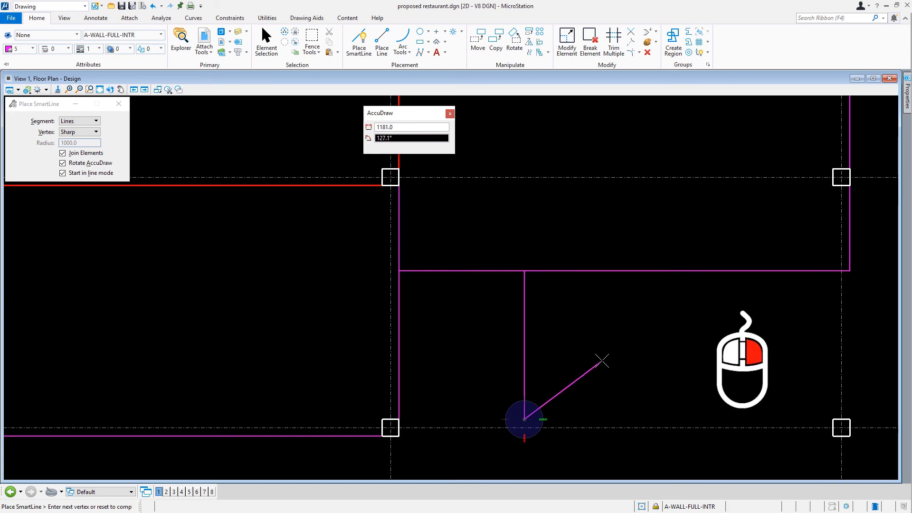
right_click(601, 360)
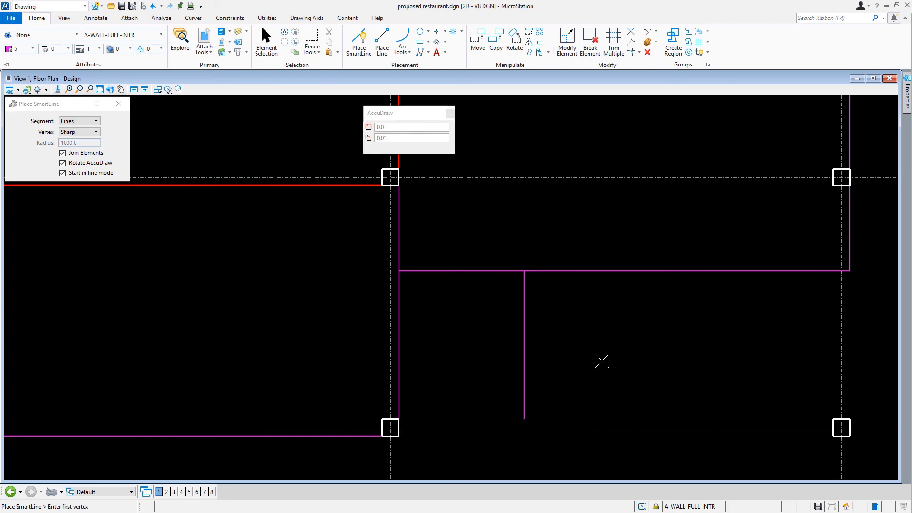